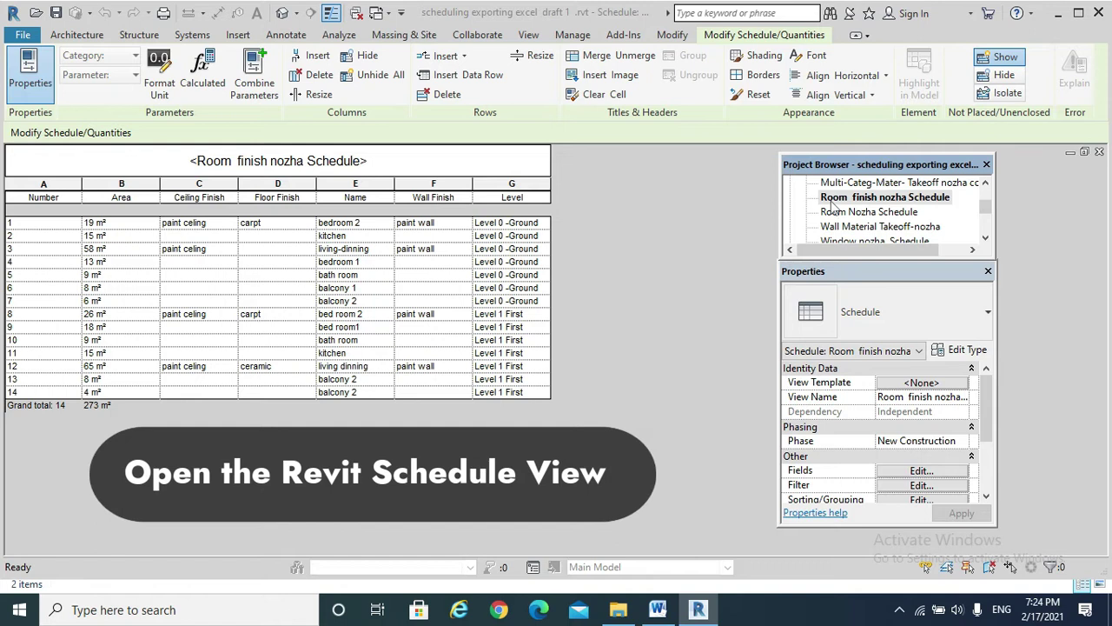
Export the Room finish nozha Schedule as the tab-delimited report 'Room finish nozha Schedule.txt'.
click(521, 459)
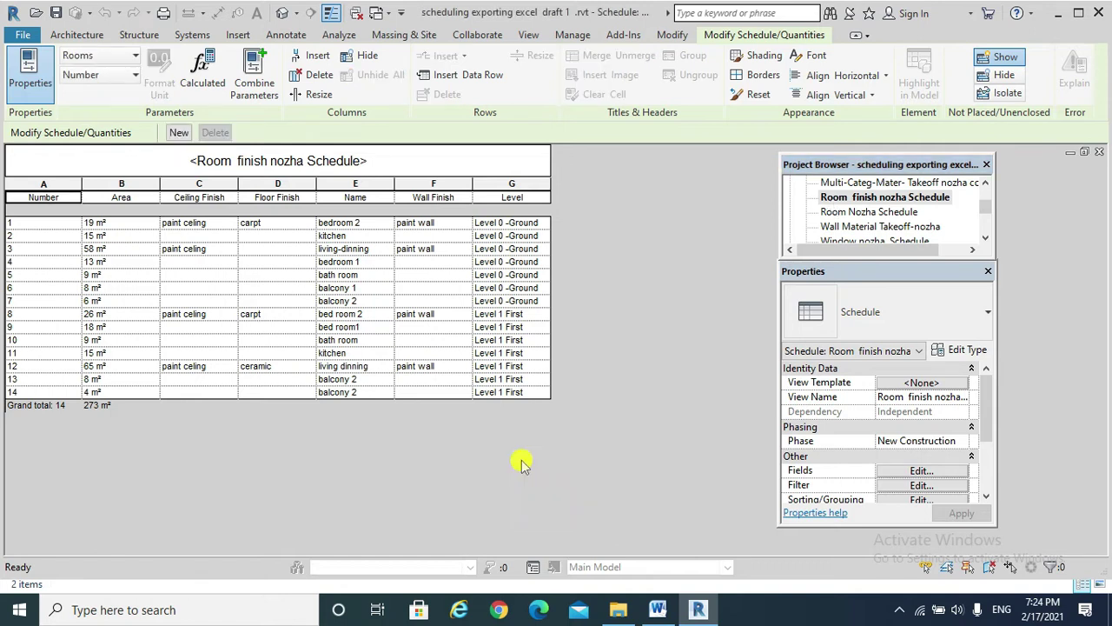
click(21, 35)
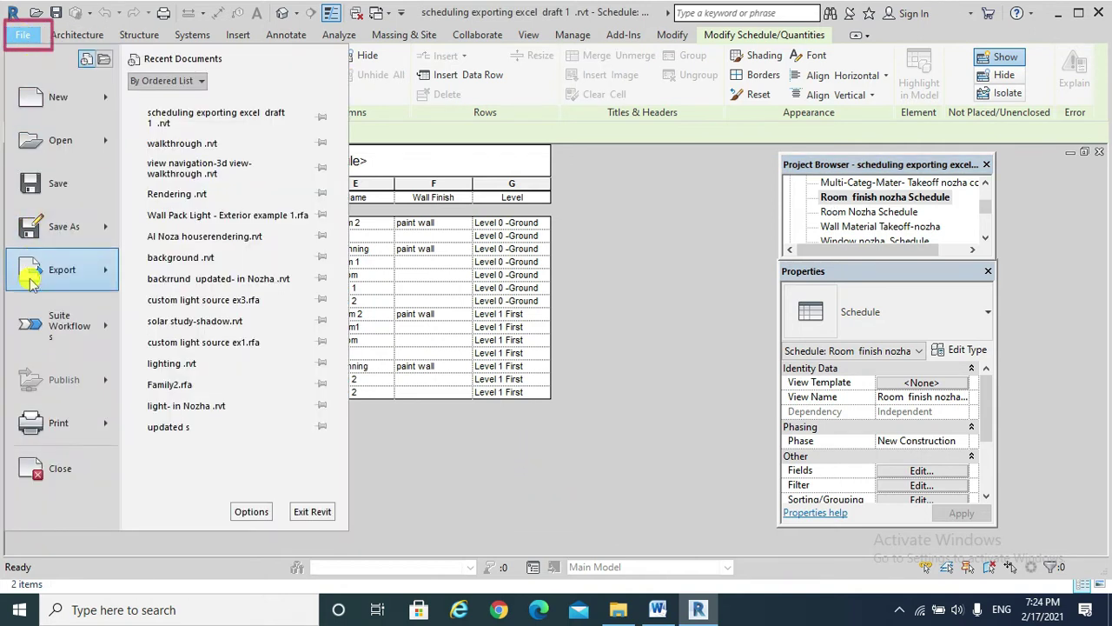
mouse_move(31, 278)
mouse_move(228, 487)
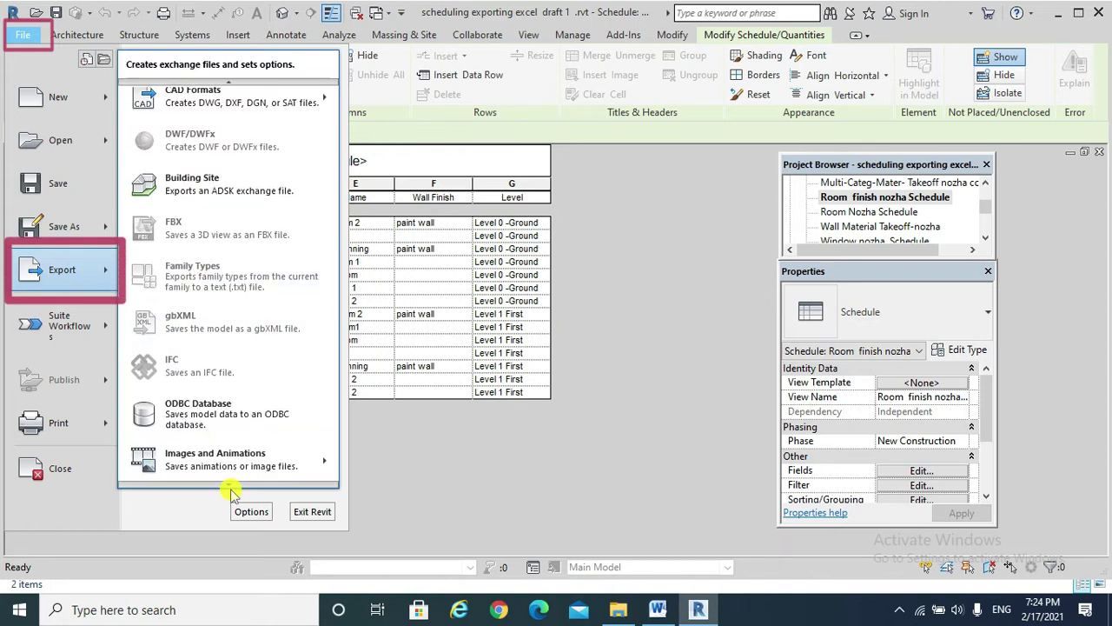
mouse_move(201, 418)
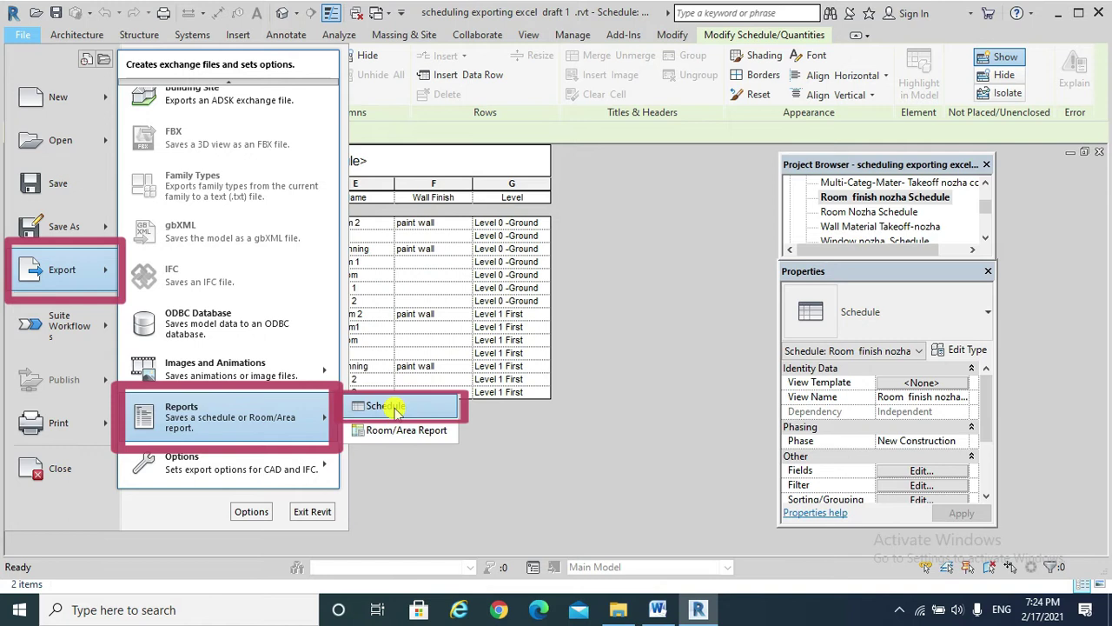
click(391, 407)
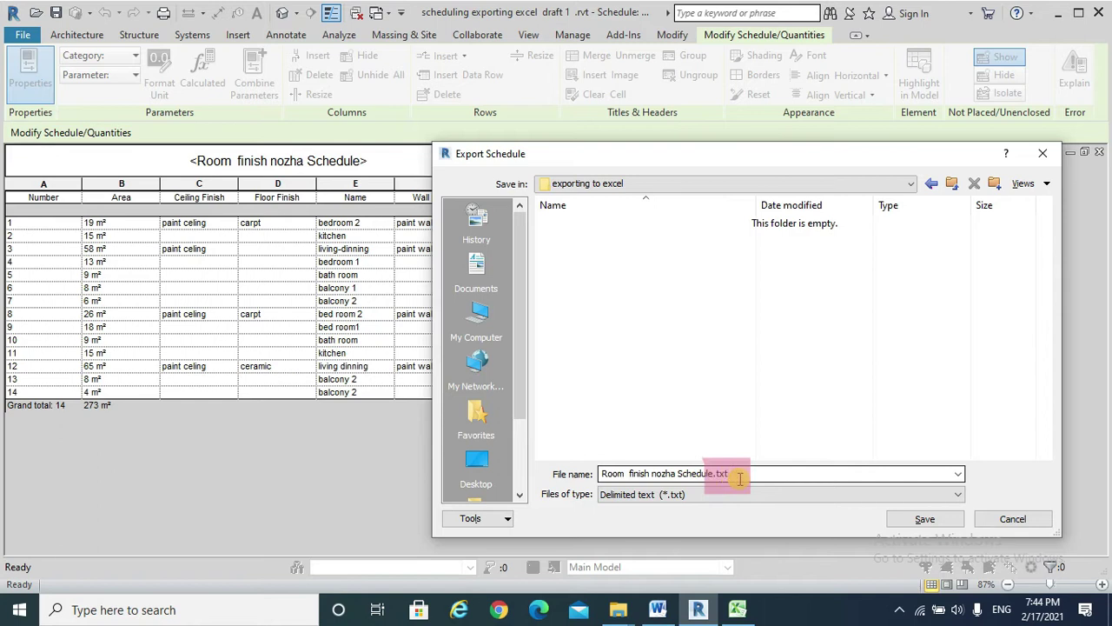
click(923, 519)
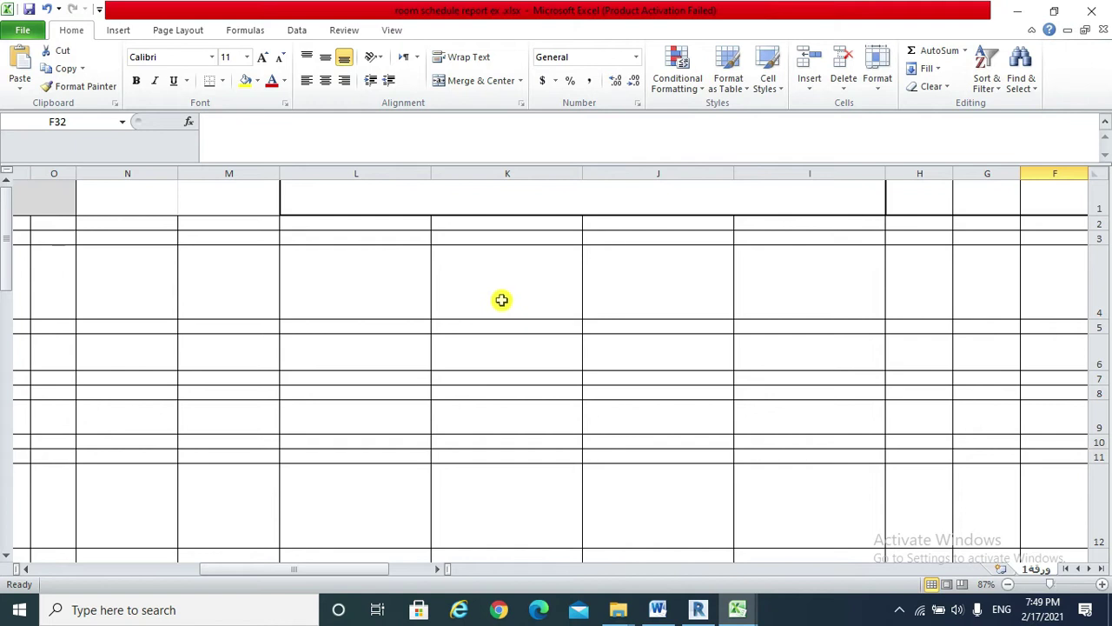
Open 'Room finish nozha Schedule.txt' in Excel, filtering the file list to Text Files.
click(27, 33)
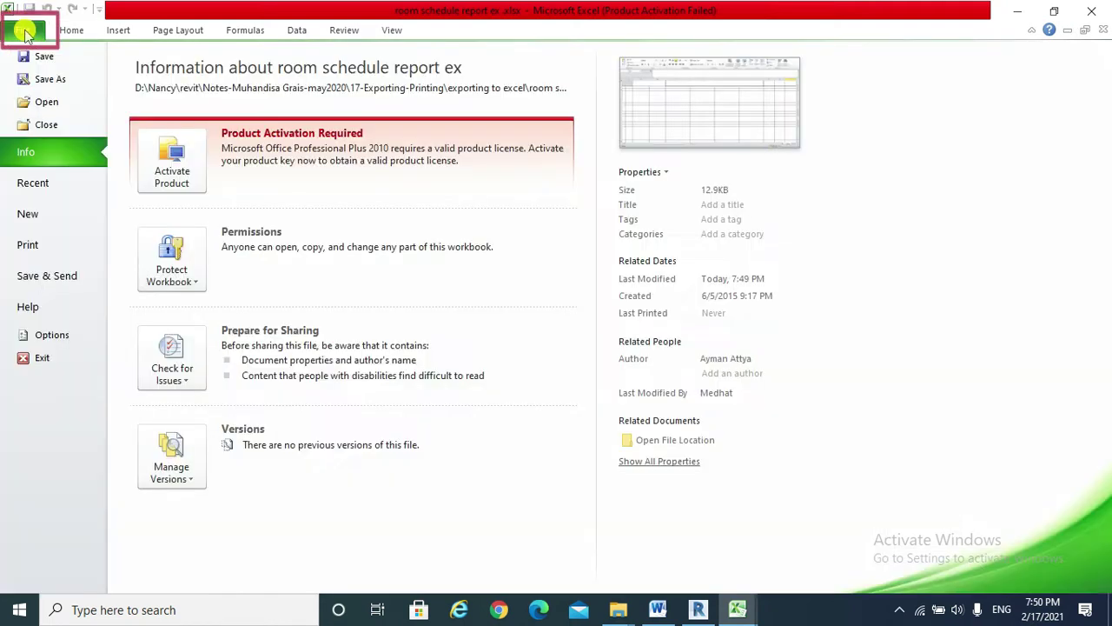
click(45, 101)
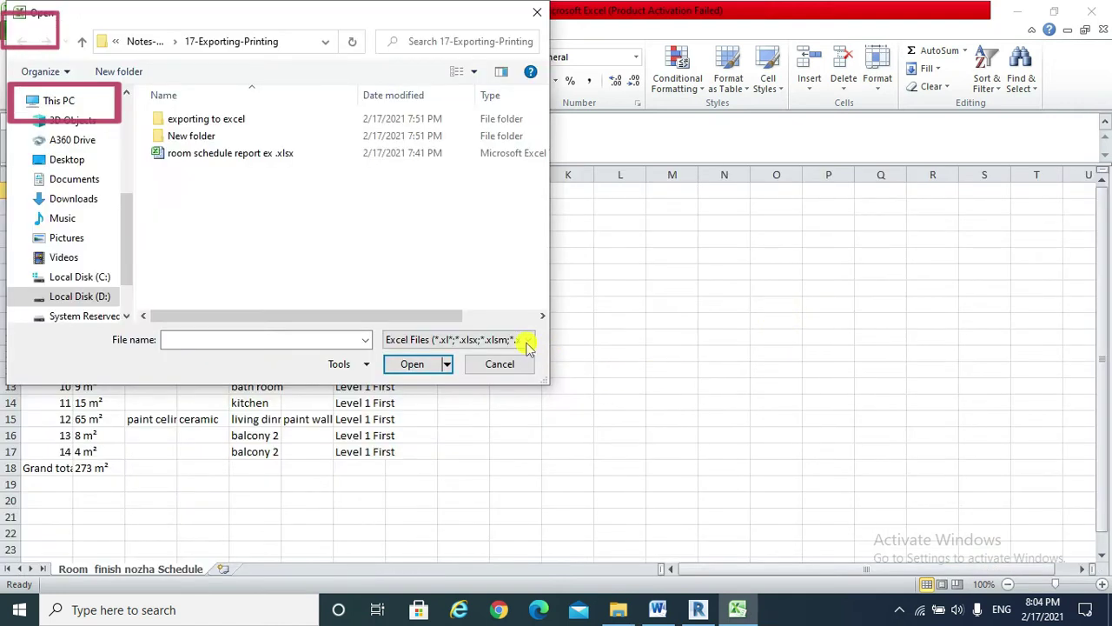
click(527, 340)
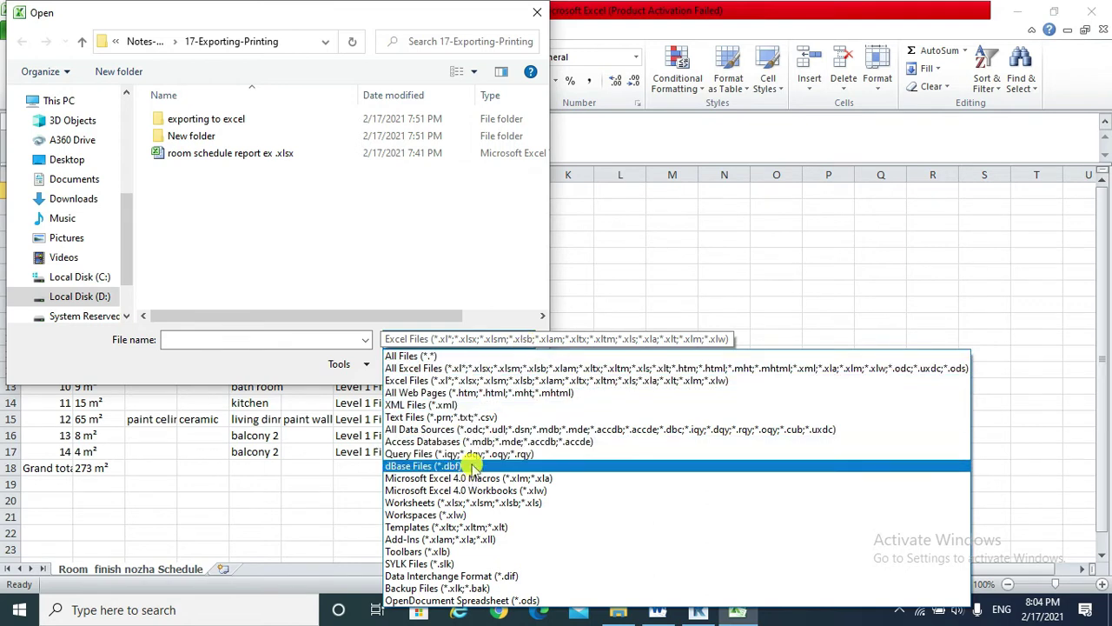
click(466, 417)
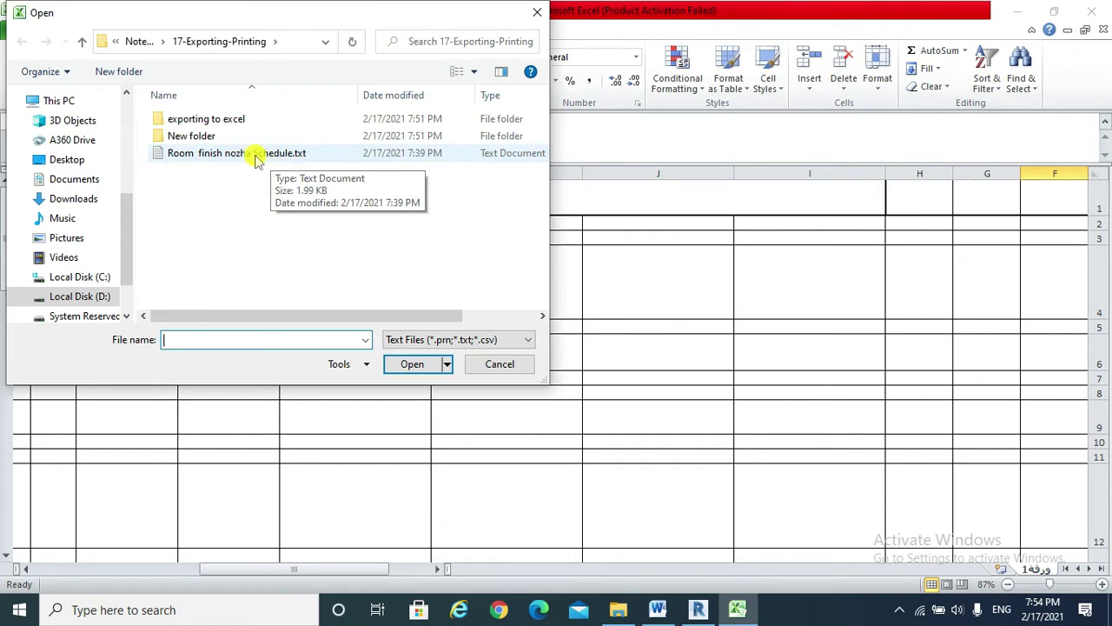
click(248, 155)
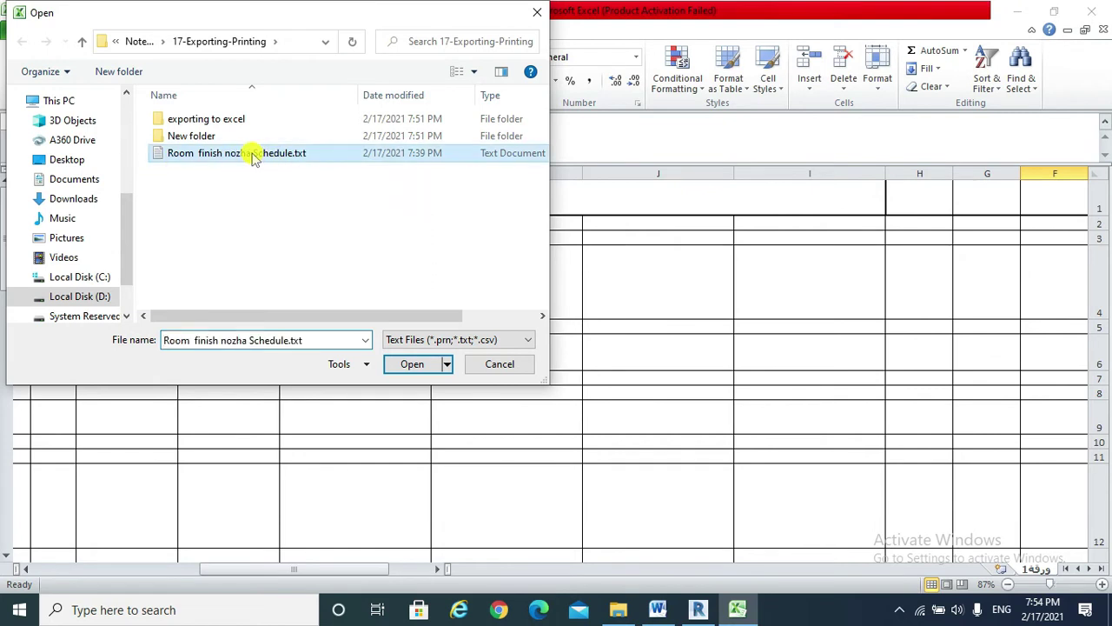
click(411, 365)
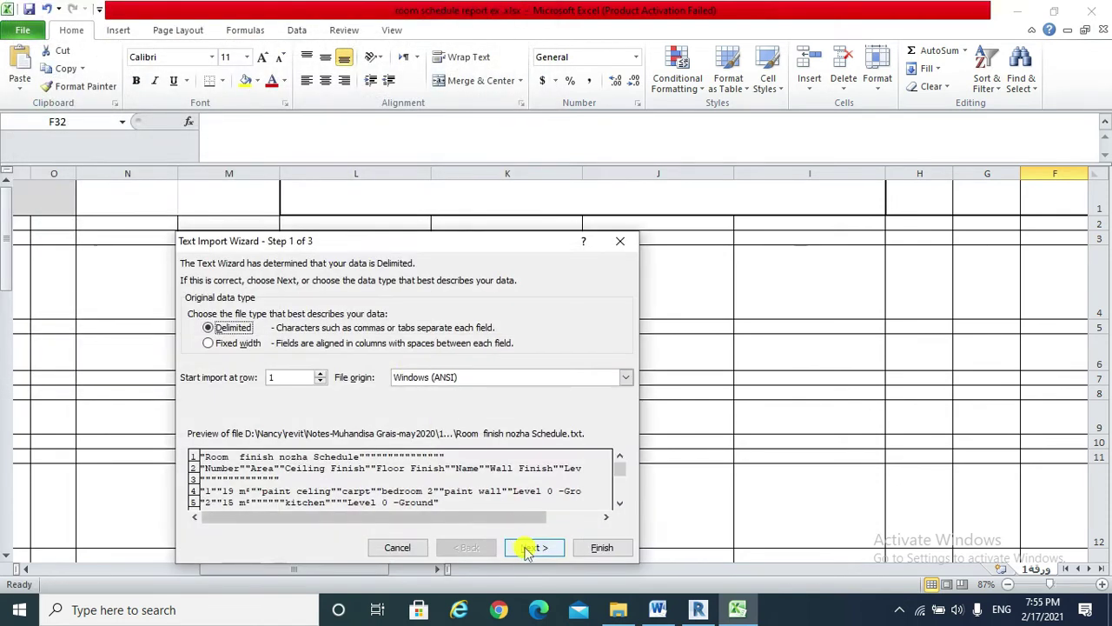
Run the Text Import Wizard with its default delimited settings to load the room finish data.
click(530, 547)
click(530, 548)
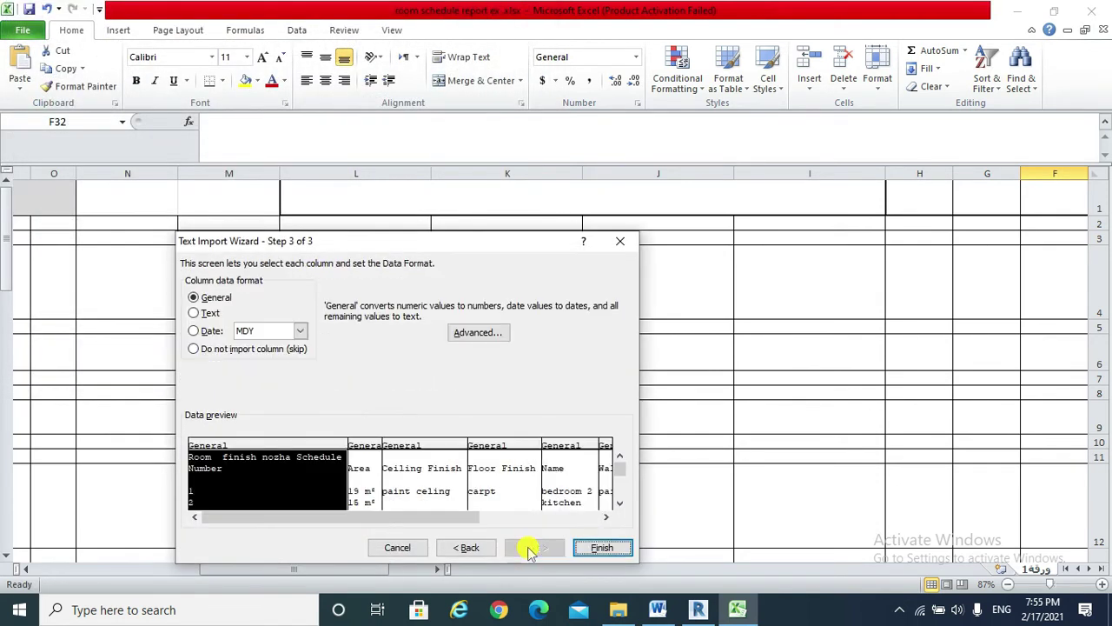
click(601, 547)
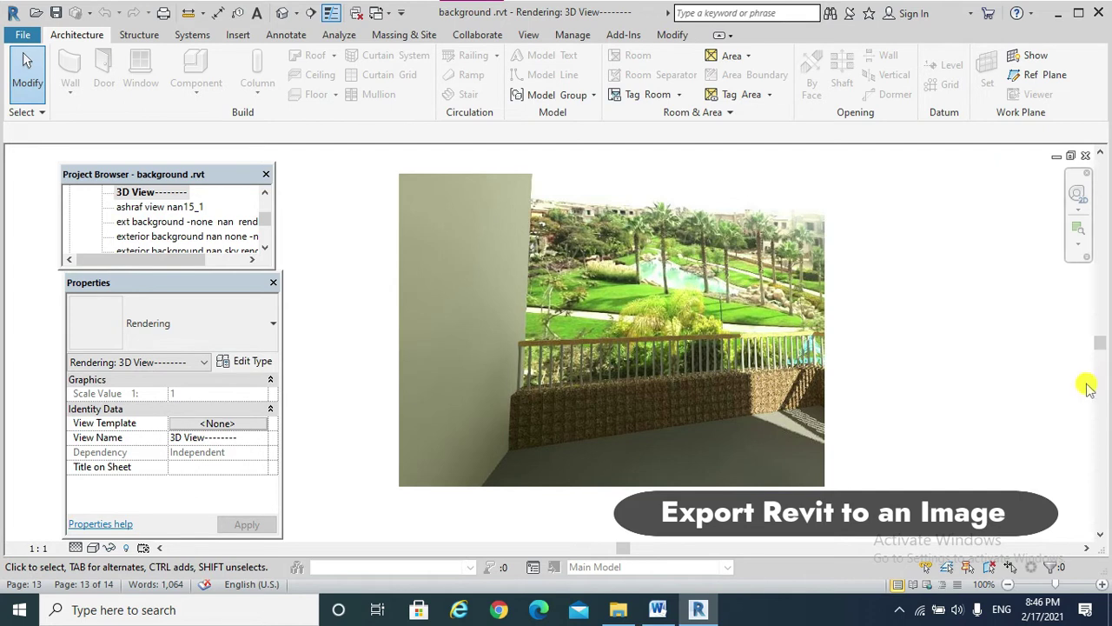
Open the Export Image dialog for the rendered 3D balcony view.
click(26, 36)
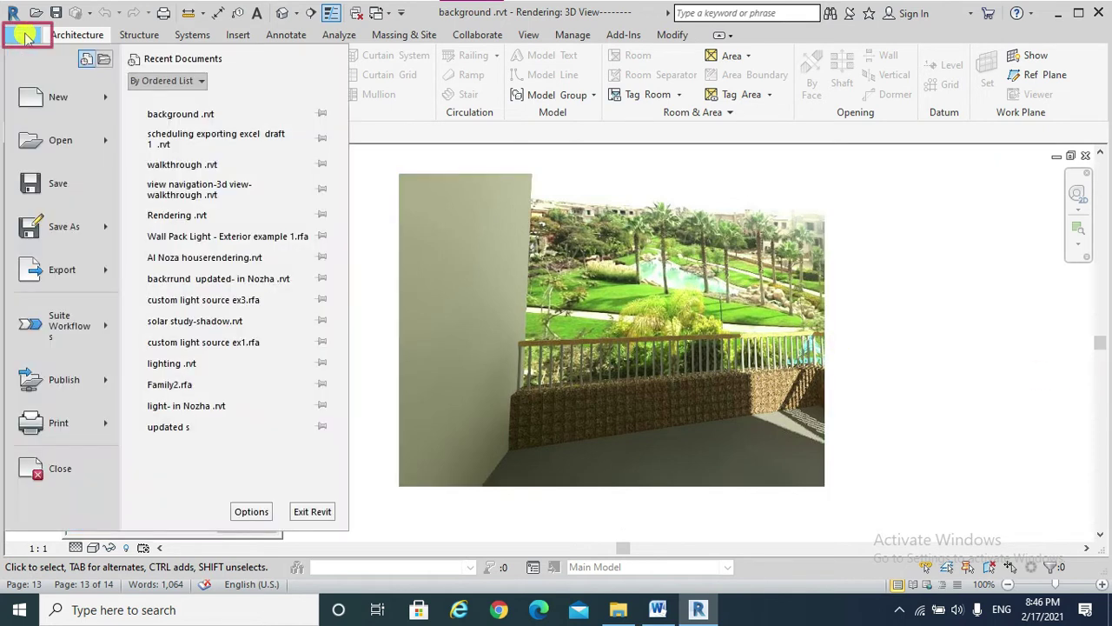
mouse_move(84, 268)
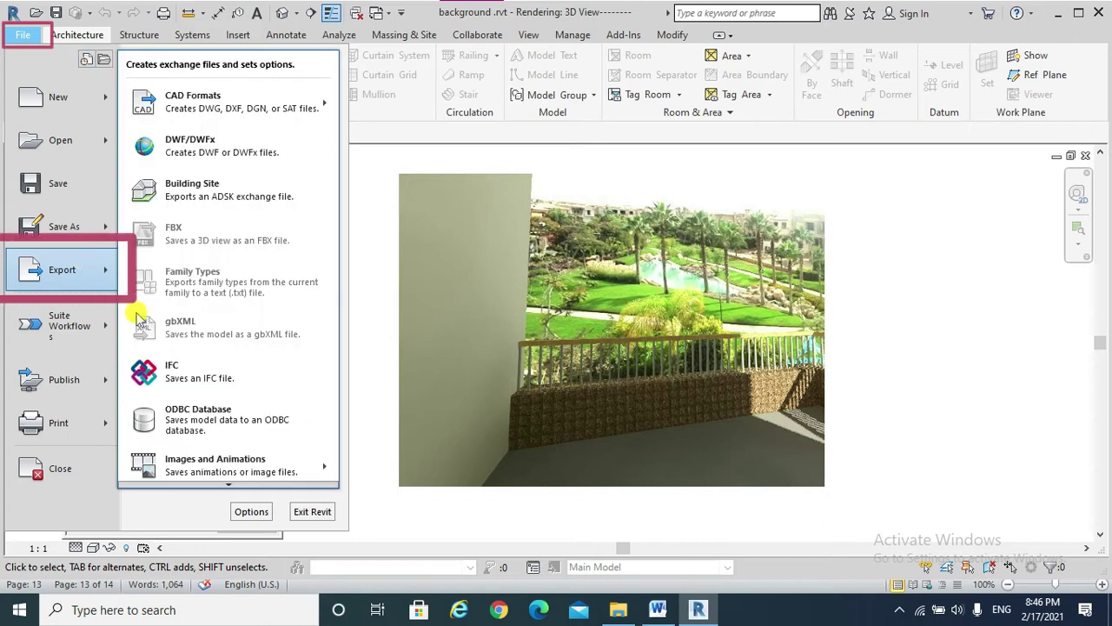
mouse_move(289, 466)
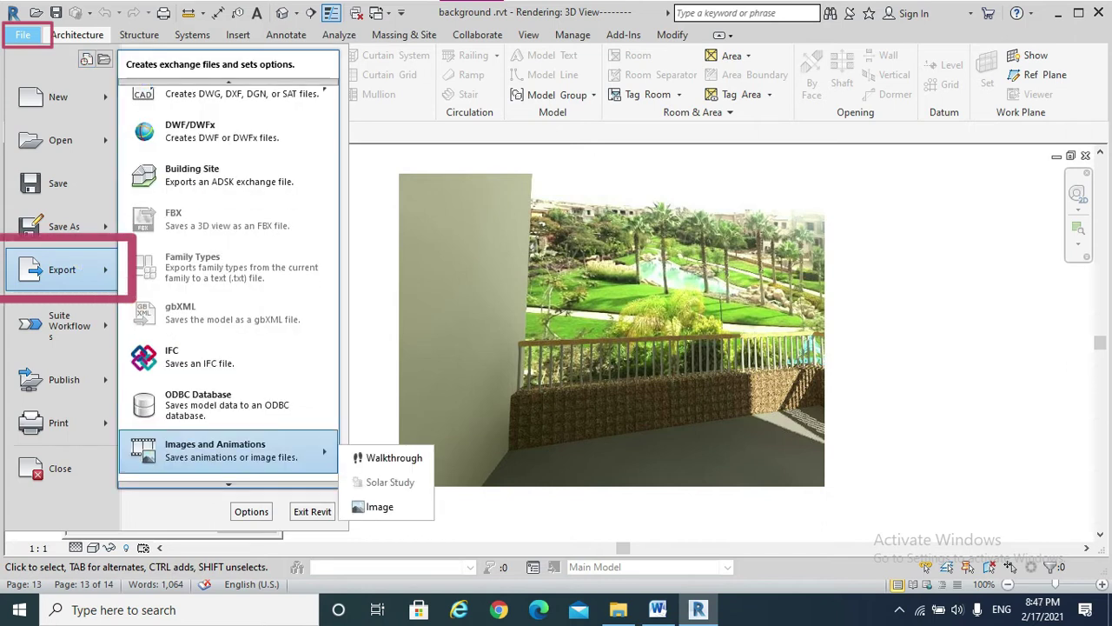
click(375, 508)
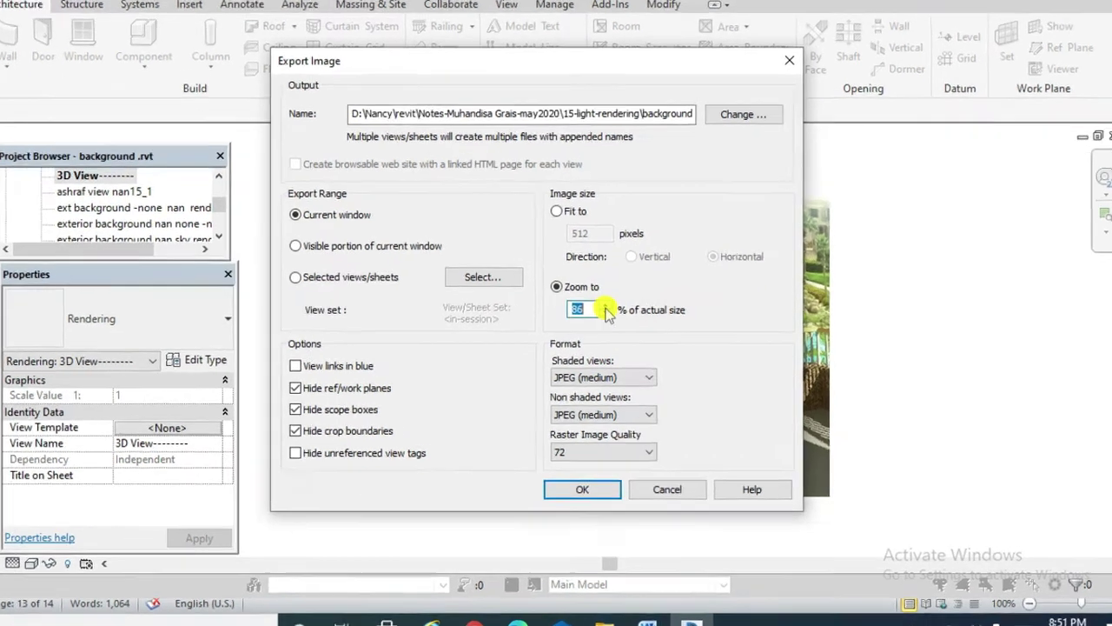
Export the rendered view as a JPEG at 100% of actual size with raster quality 300.
click(620, 311)
click(620, 311)
click(620, 311)
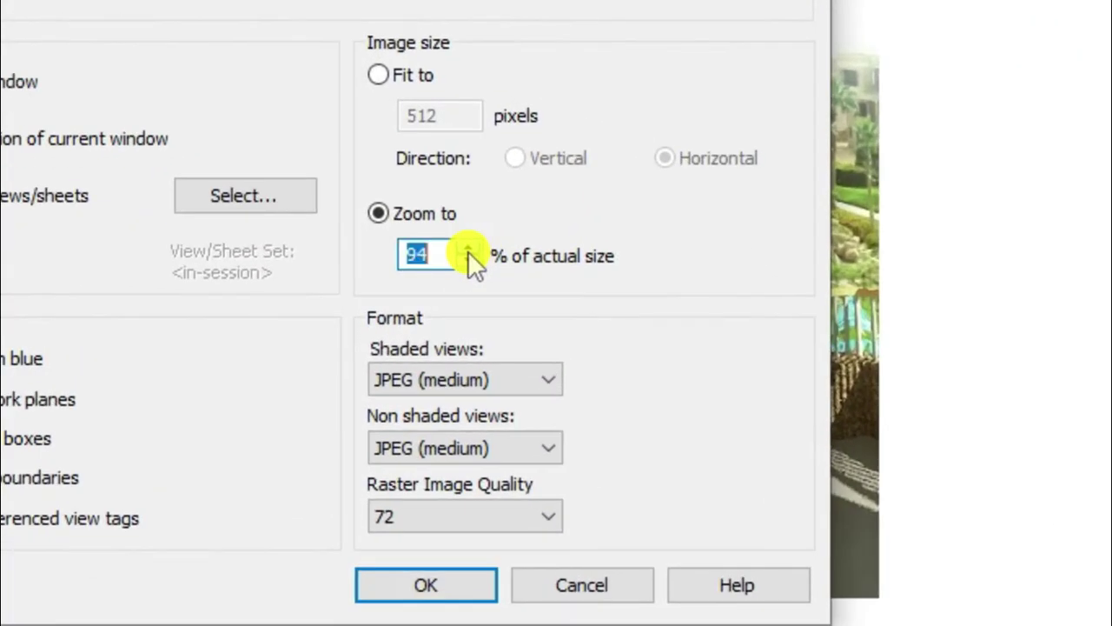
click(467, 250)
click(468, 251)
click(468, 250)
click(467, 250)
click(468, 250)
click(467, 251)
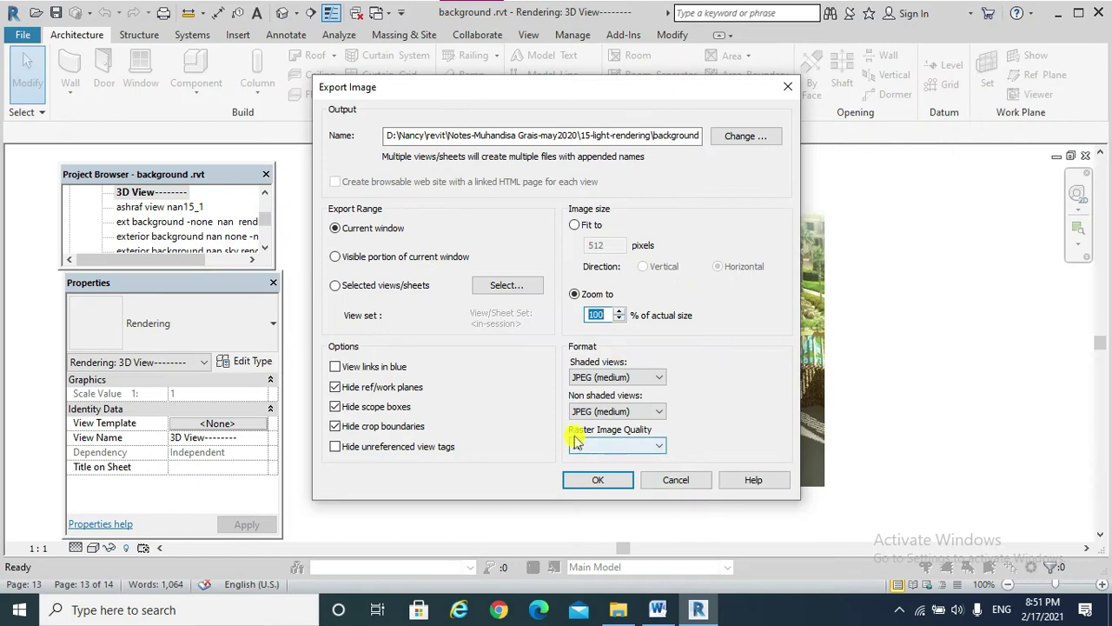
click(658, 446)
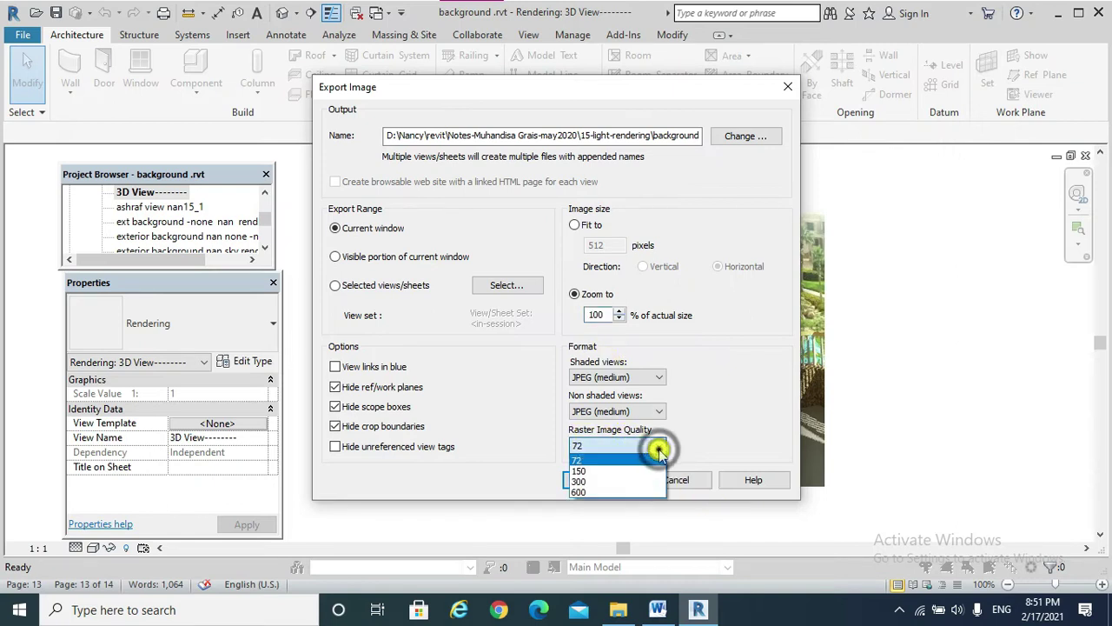
click(589, 481)
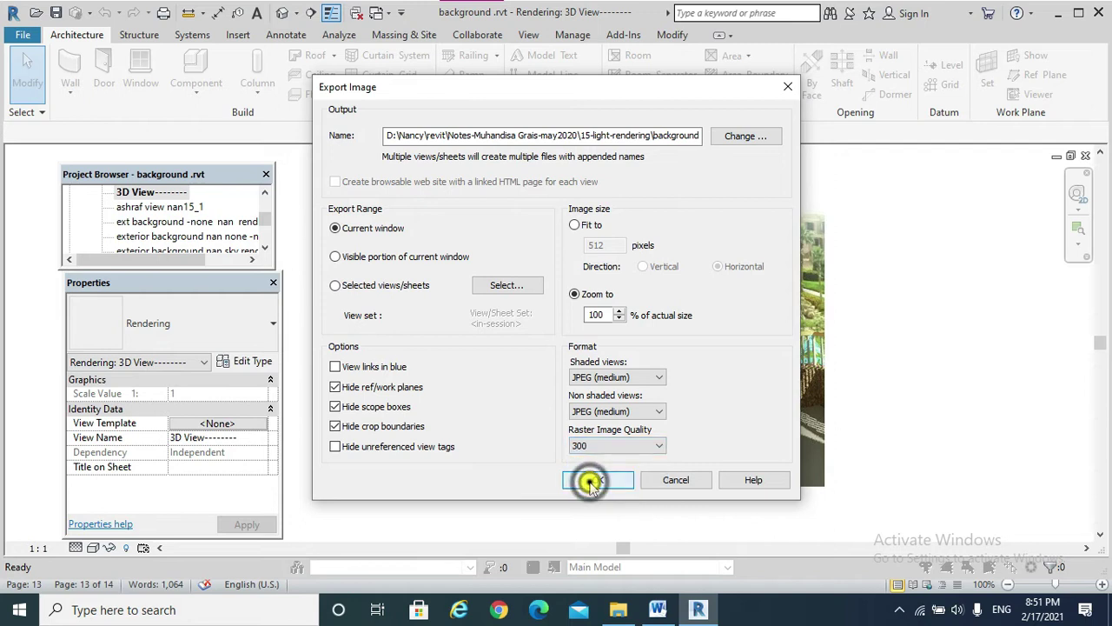
click(594, 483)
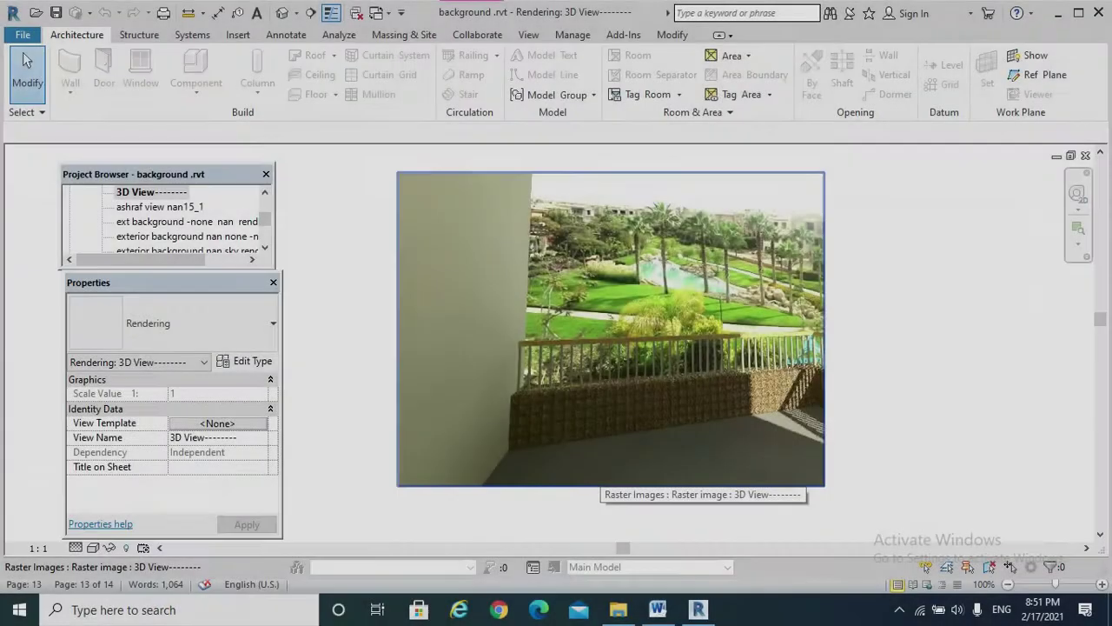
key(alt)
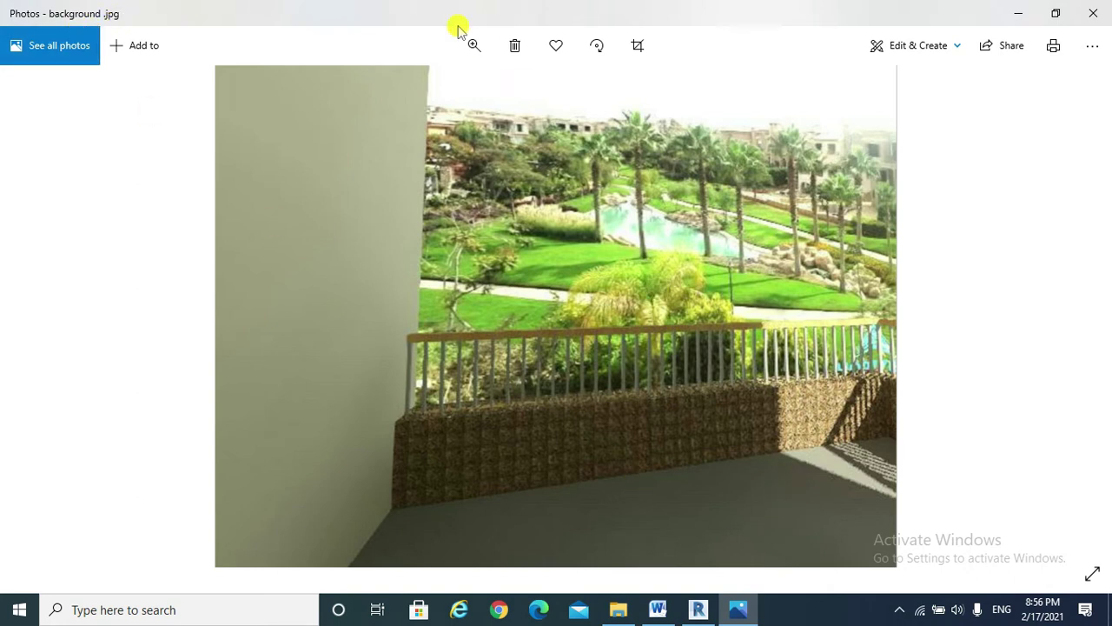
Zoom into background.jpg in Photos to inspect the render's detail.
click(475, 46)
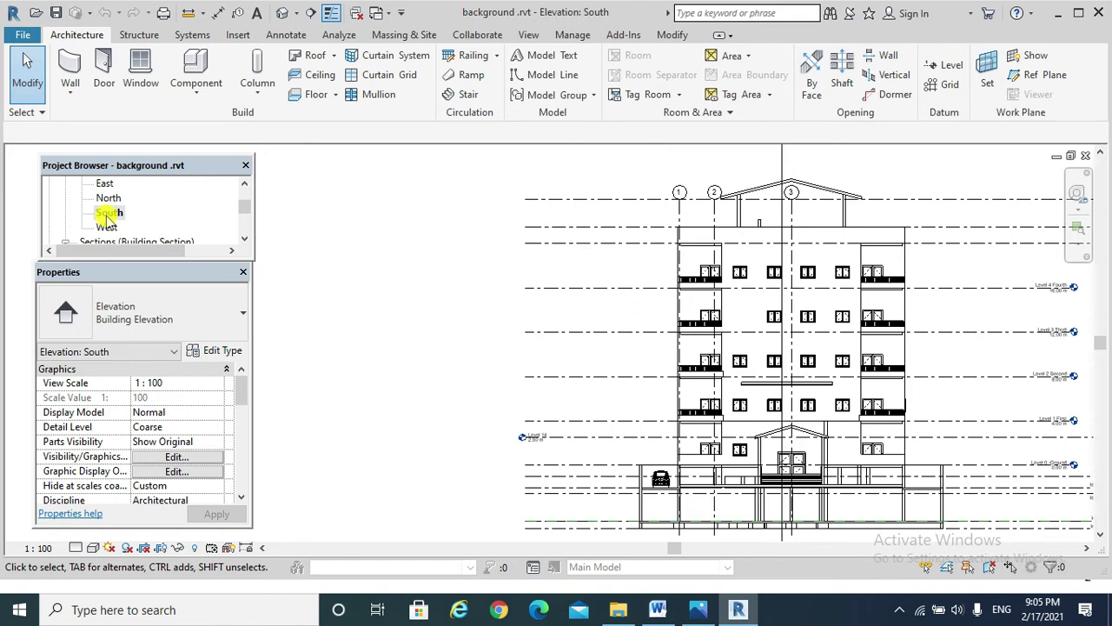
Export the South elevation as a JPEG image at 100% size and quality 300.
click(24, 36)
mouse_move(66, 283)
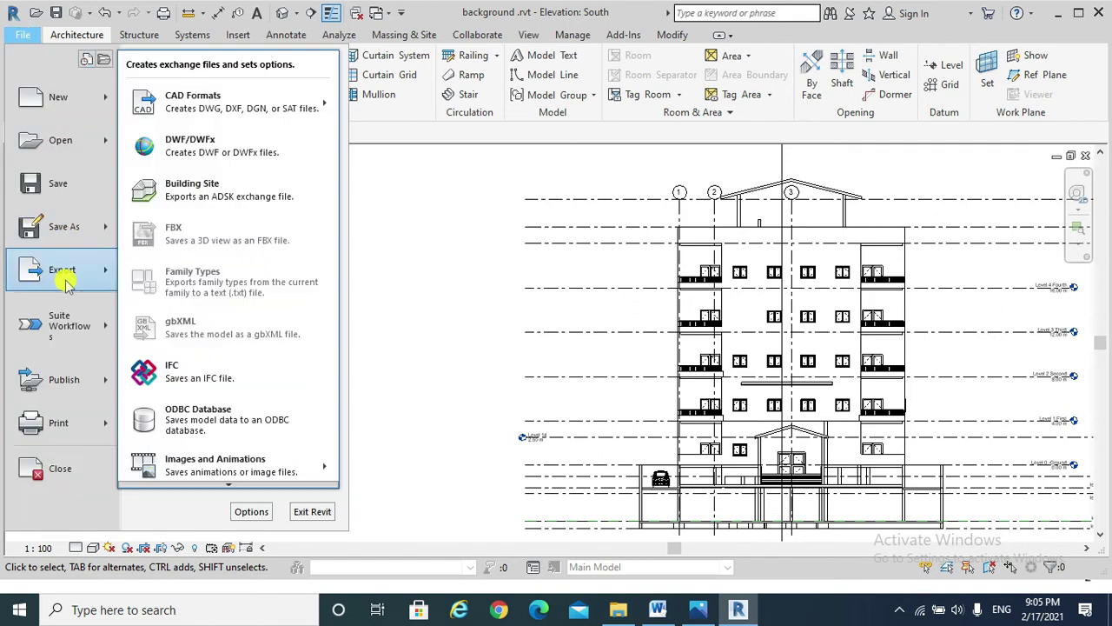
mouse_move(213, 467)
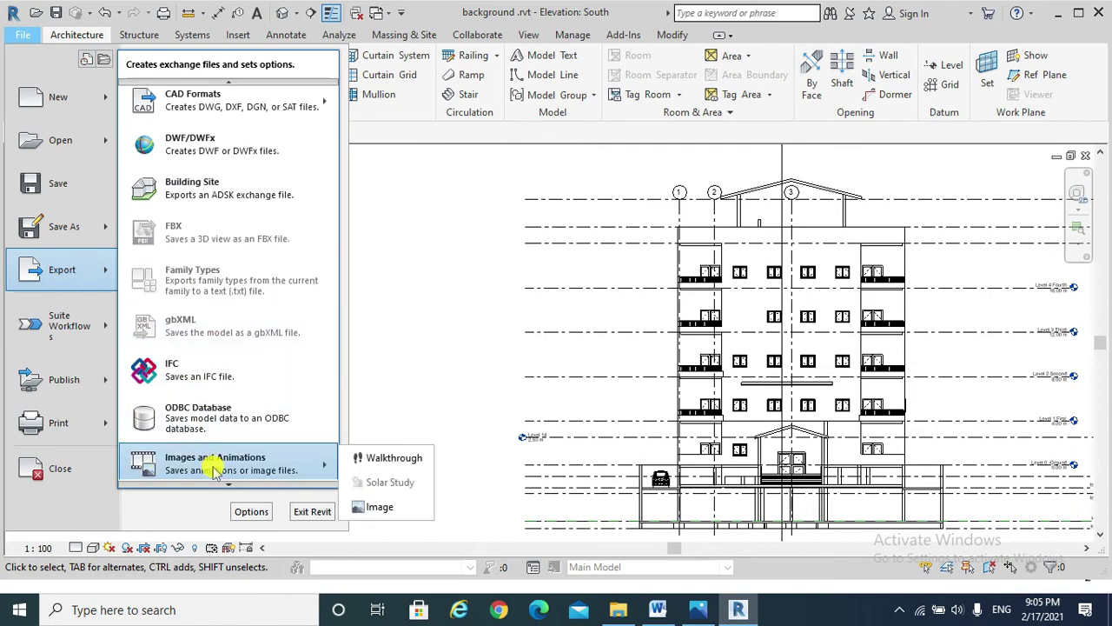
click(380, 507)
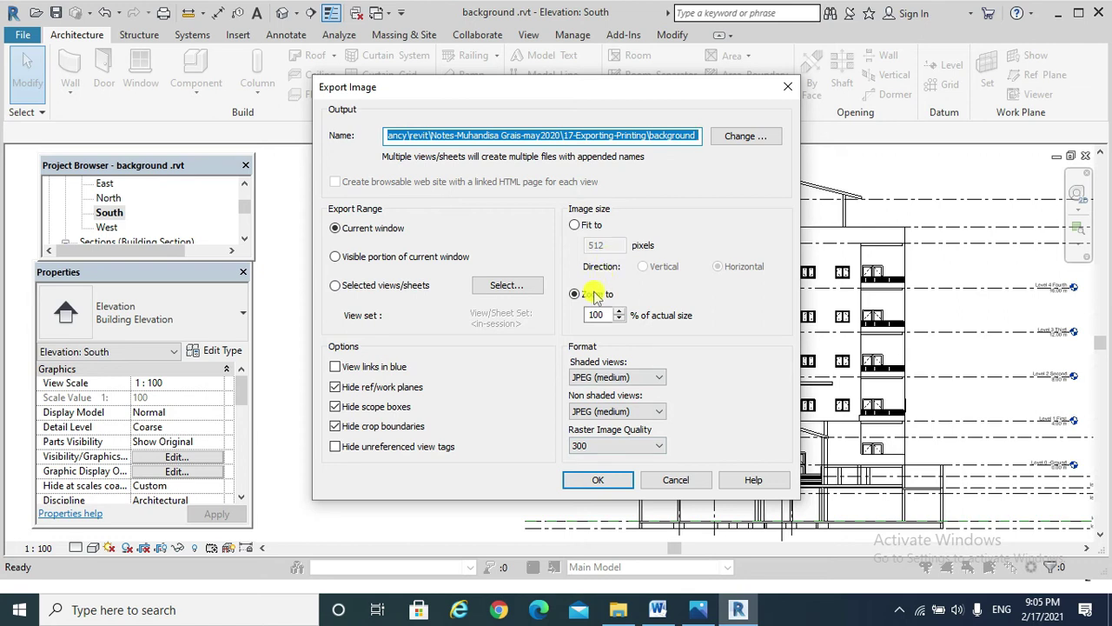
double_click(601, 316)
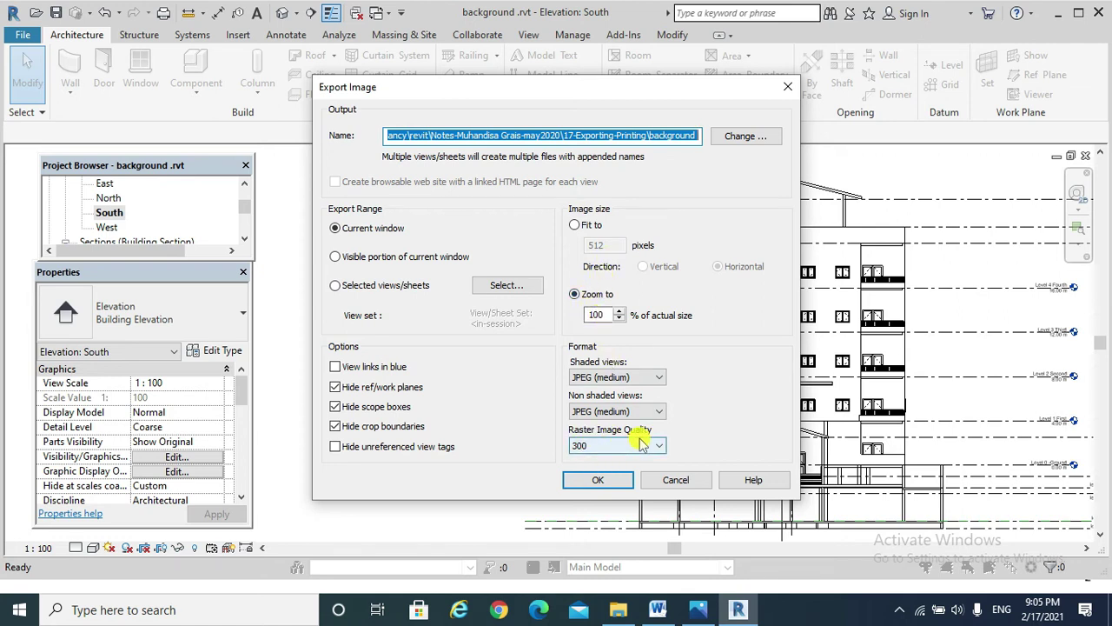
click(599, 481)
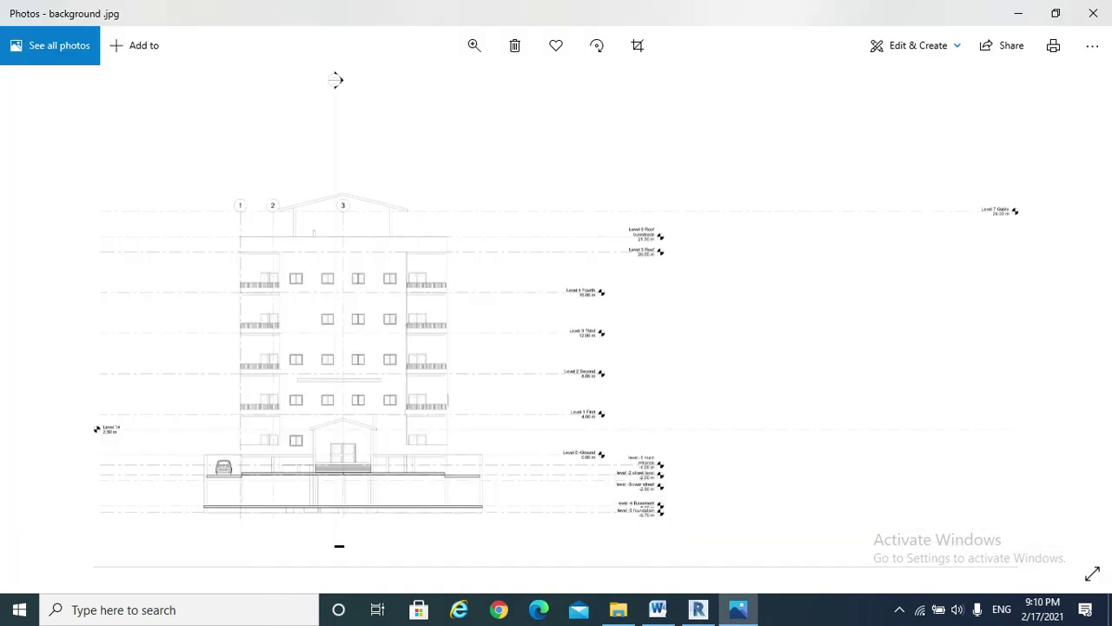